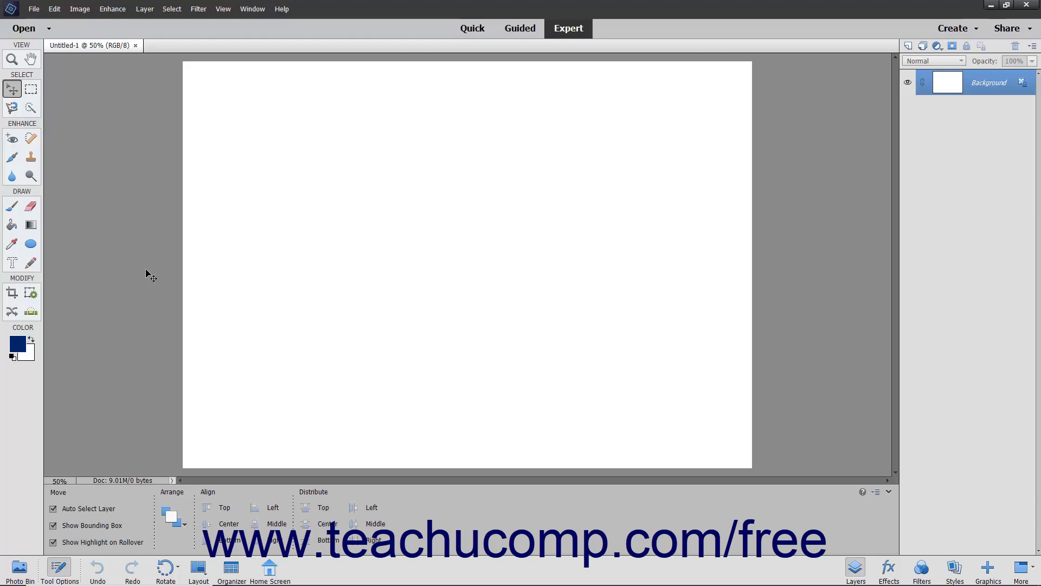
- Start a line of horizontal point text near the upper-left corner of the blank canvas
click(12, 263)
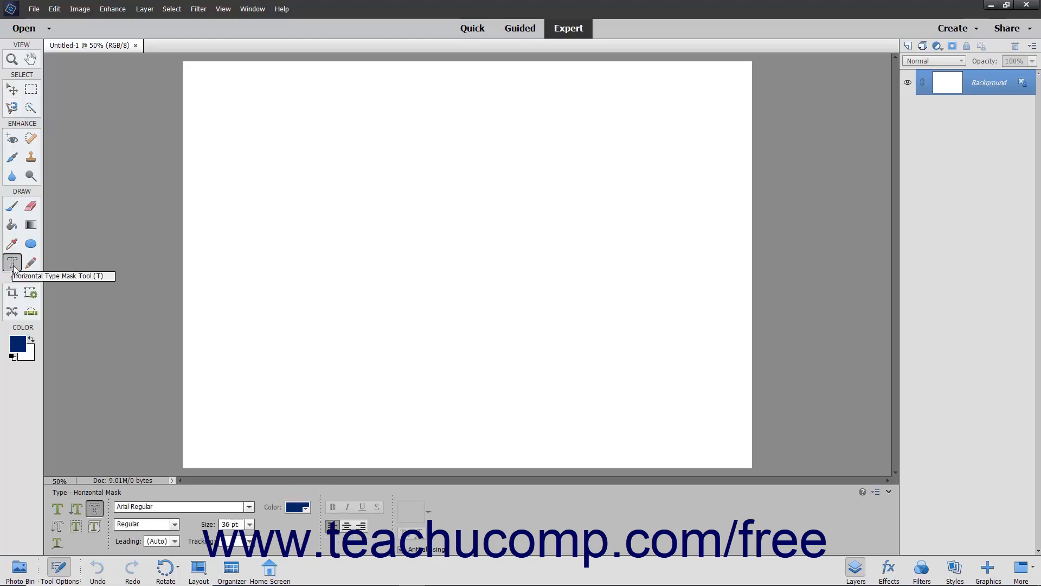
click(58, 510)
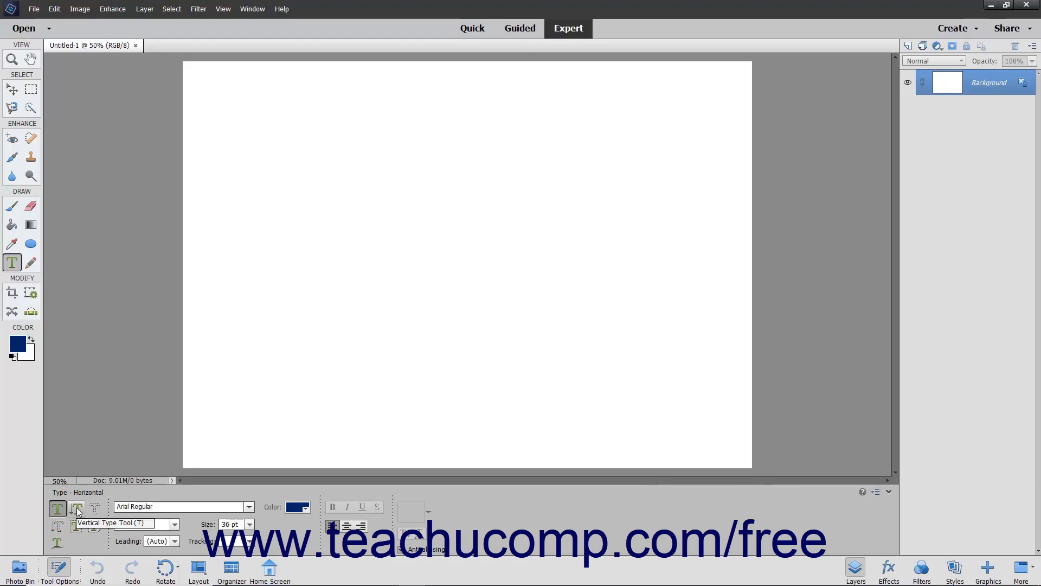
click(203, 102)
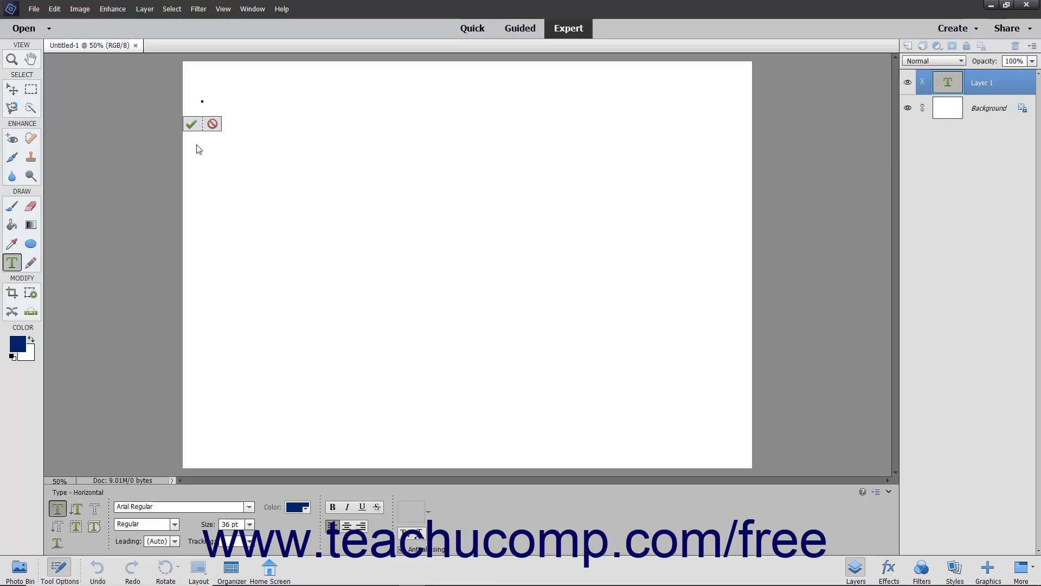
click(249, 508)
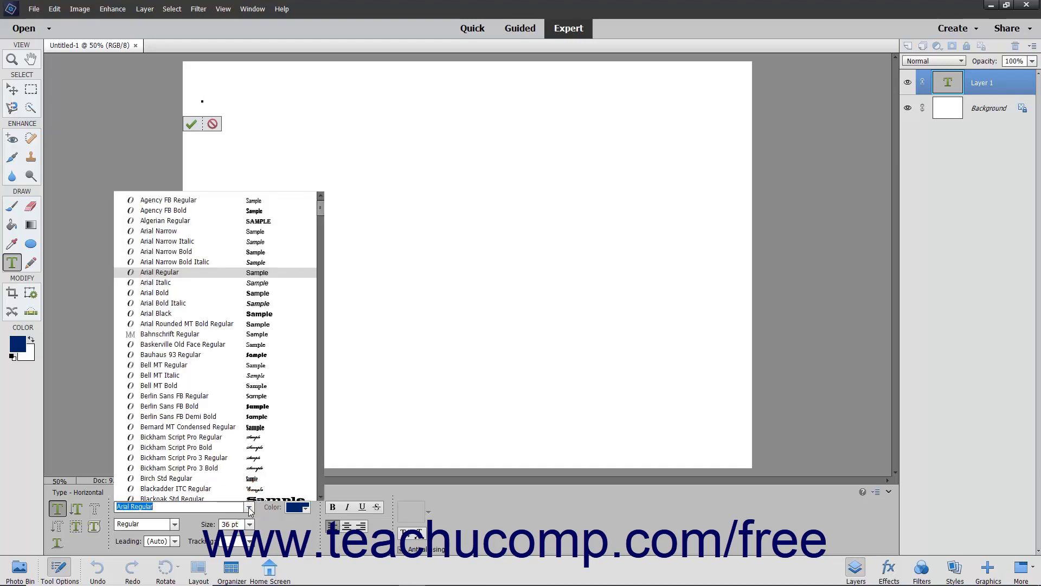
click(249, 509)
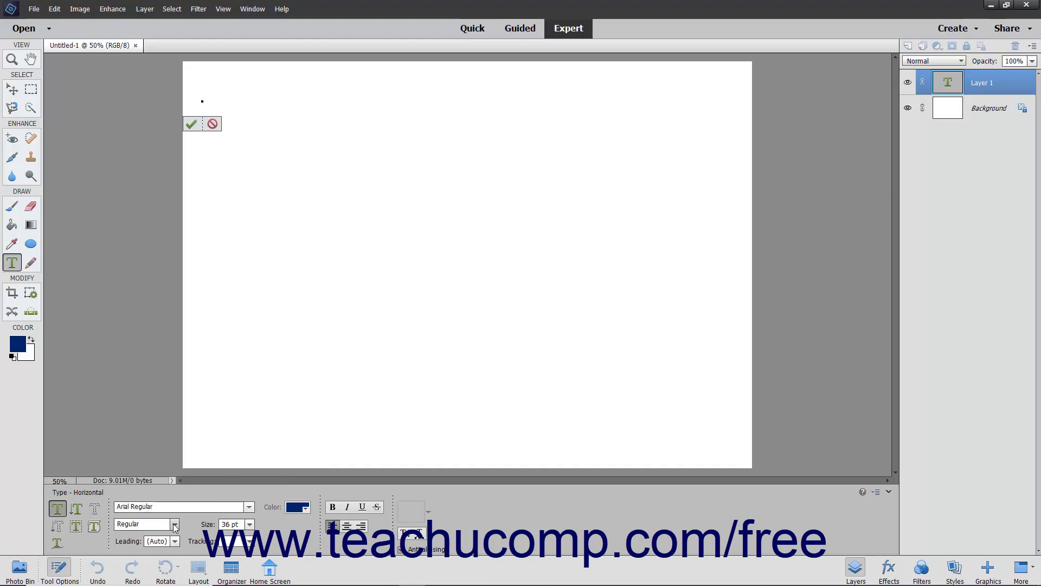
click(174, 524)
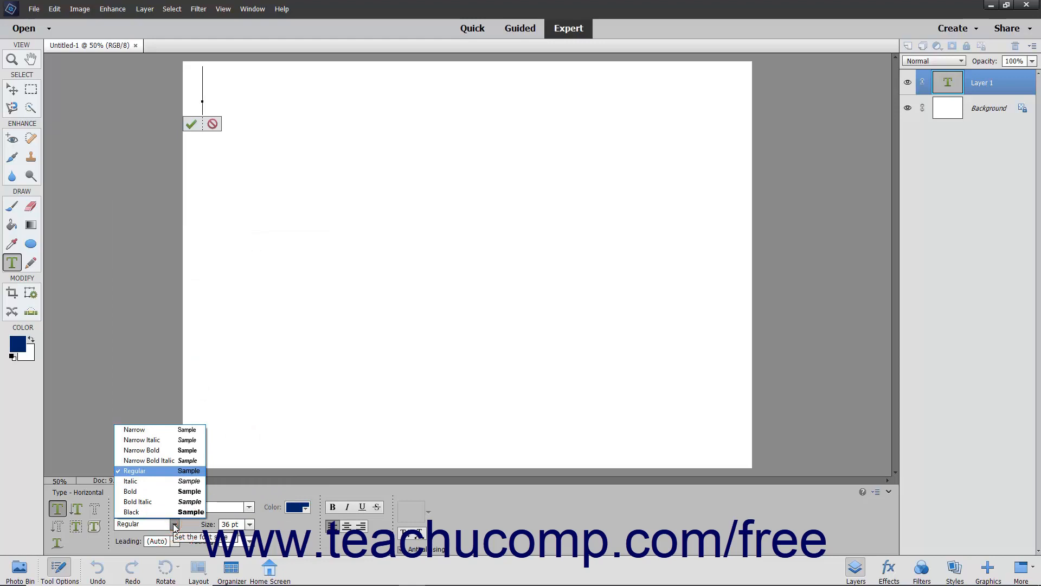
click(175, 524)
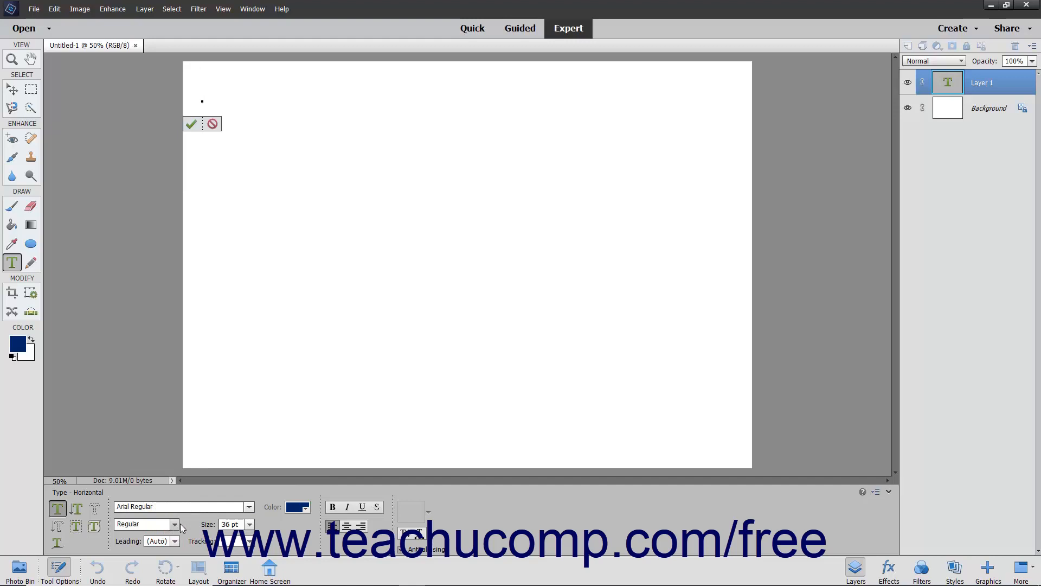
click(250, 524)
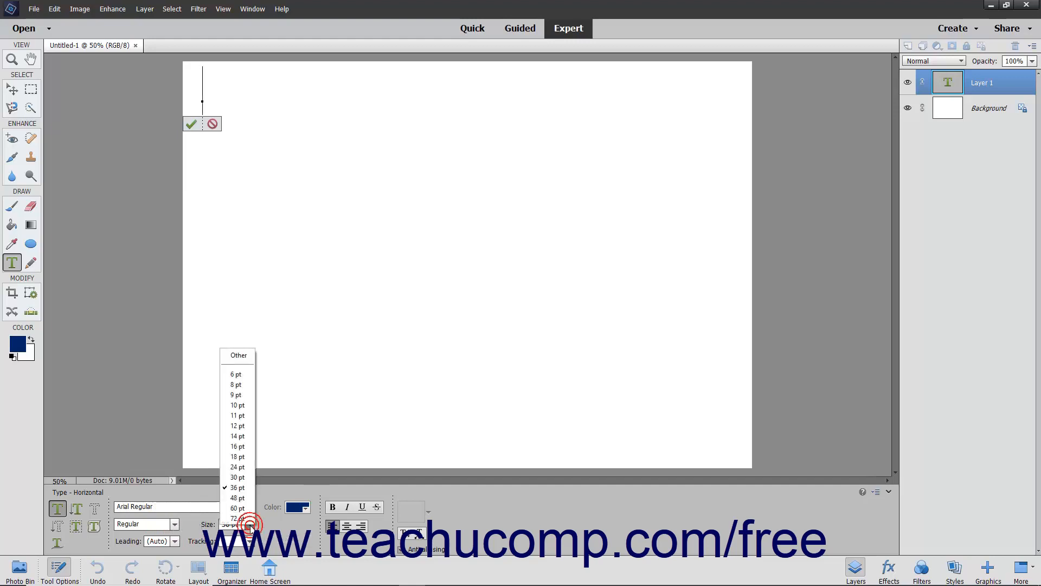
click(249, 524)
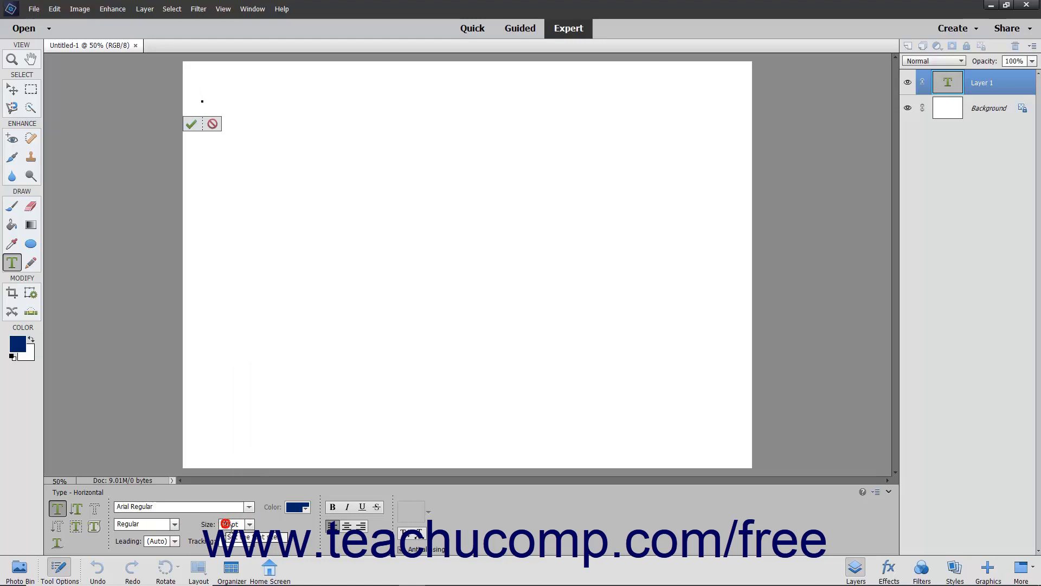
click(228, 524)
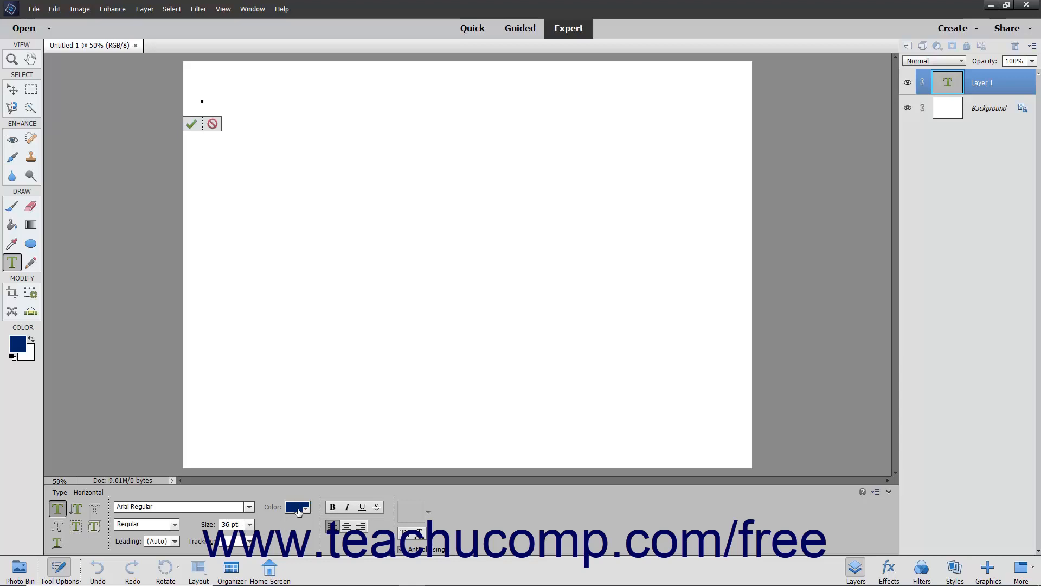
- Set the text color to the indigo-blue swatch in the third row of the Default color swatches
click(298, 508)
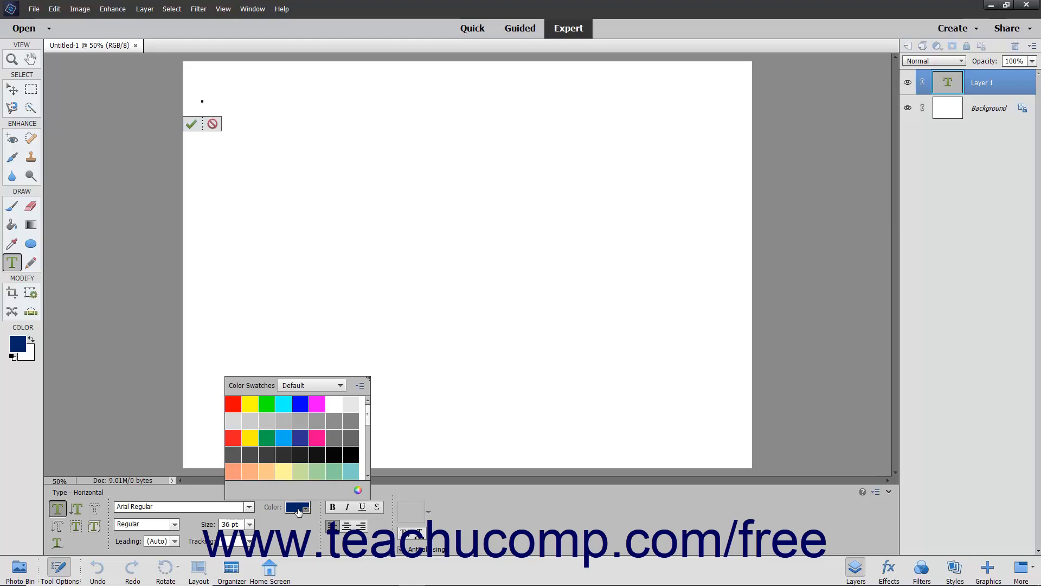
click(301, 442)
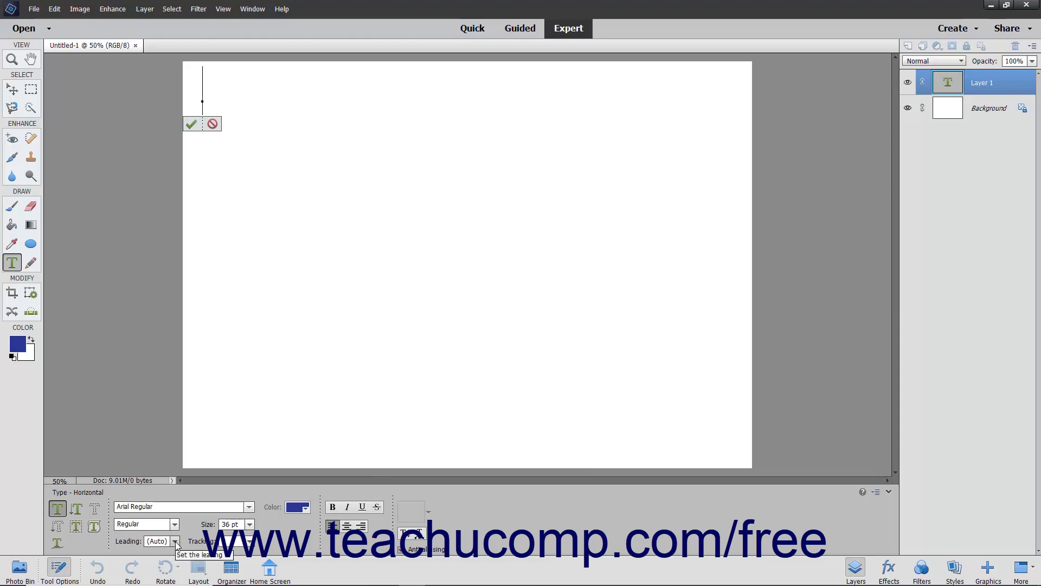
click(175, 541)
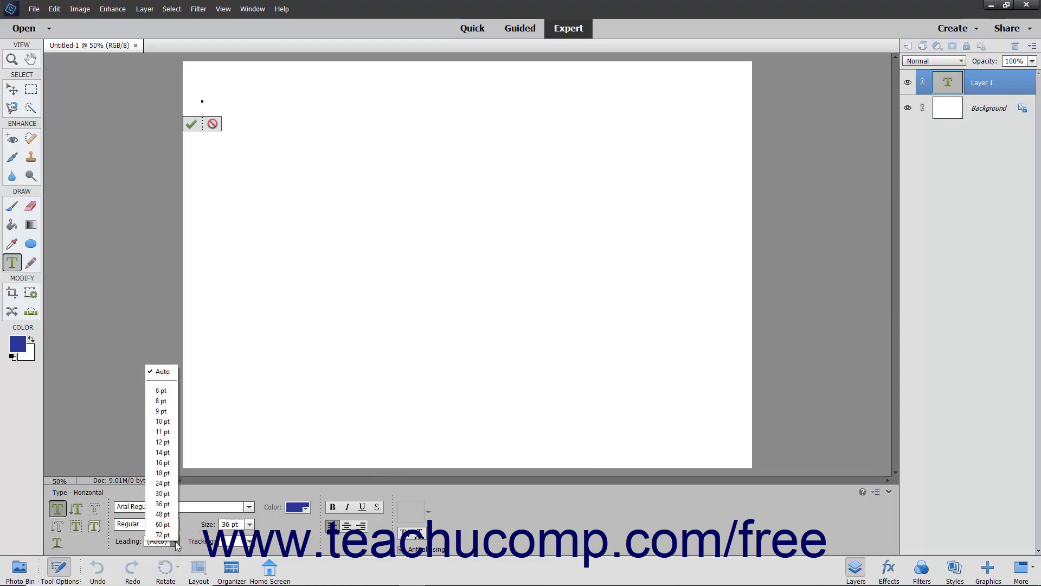
click(174, 541)
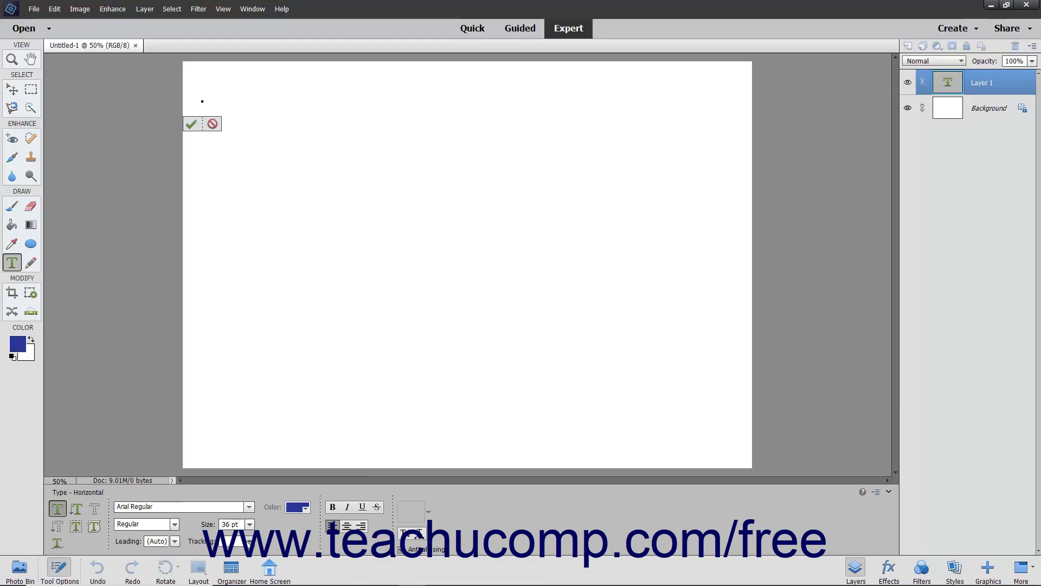
click(251, 541)
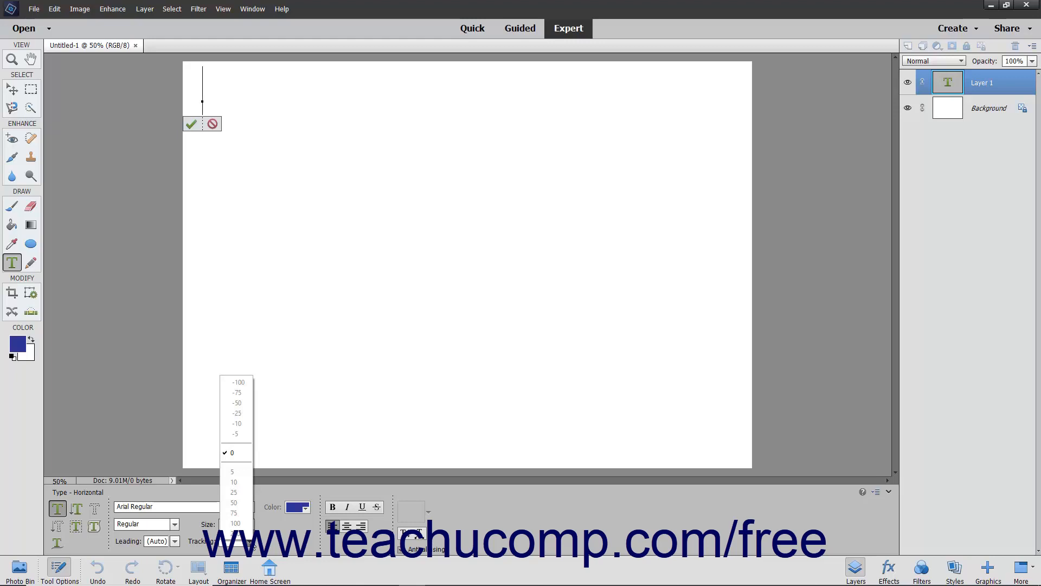
click(250, 542)
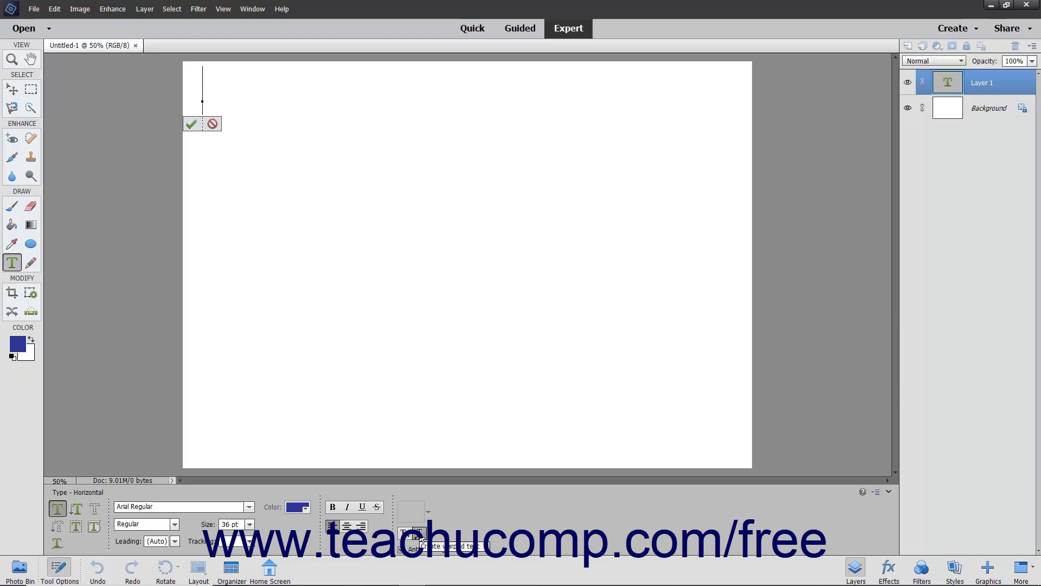
click(419, 533)
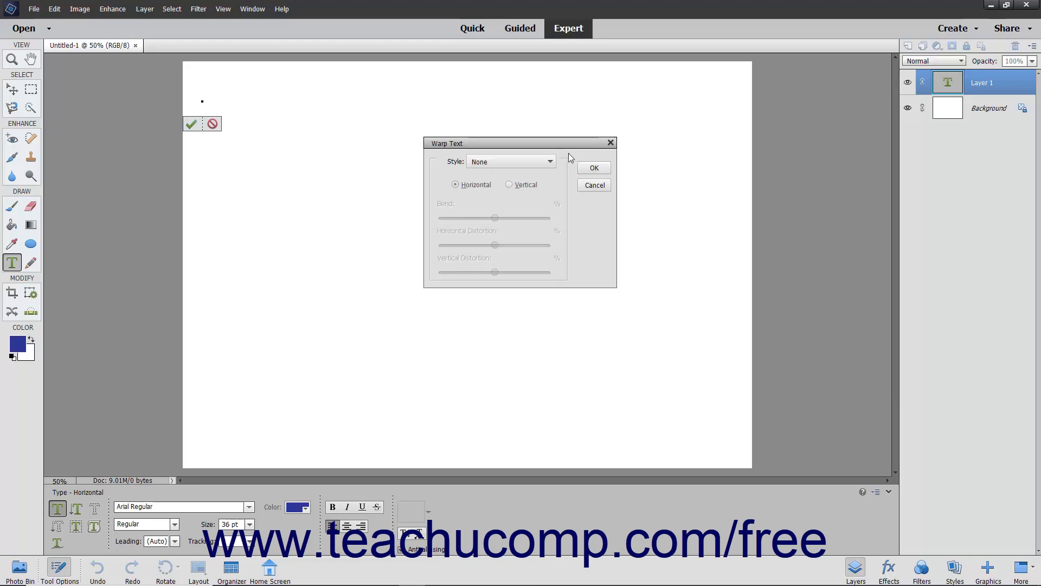
click(551, 162)
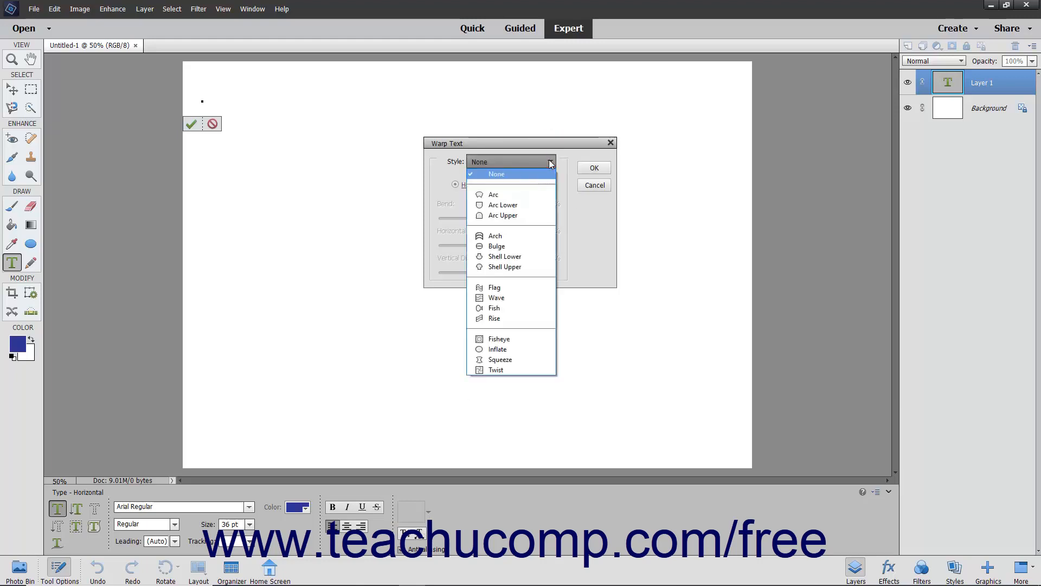
click(521, 194)
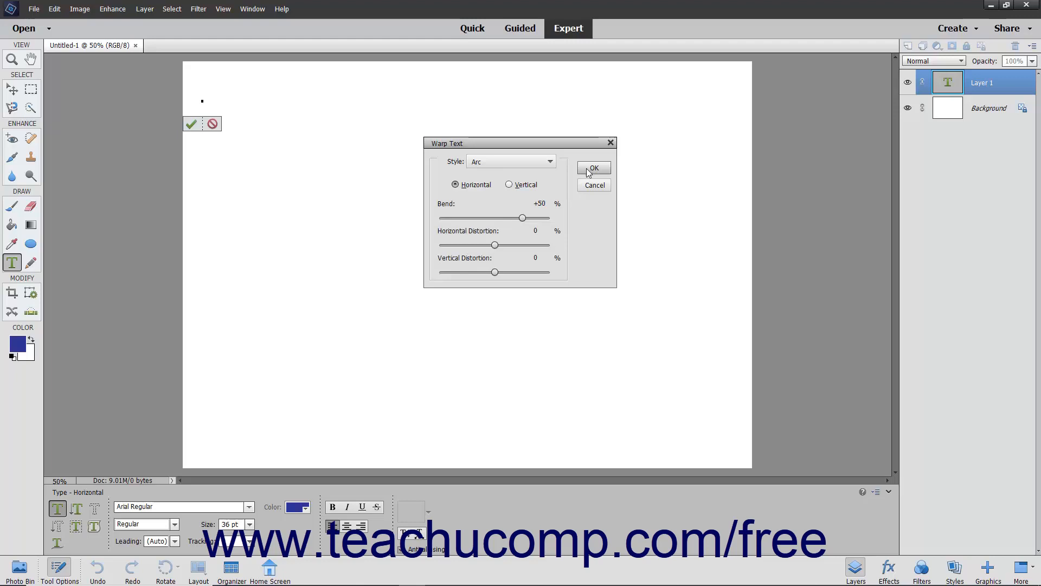
click(589, 185)
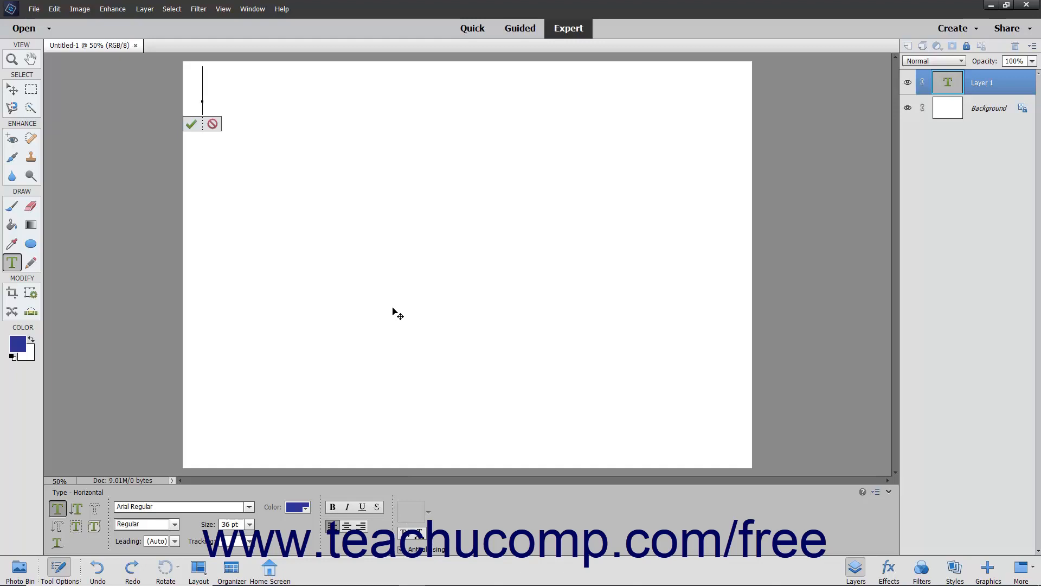
- Enter three lines of point text, "This is some point text.", "This is a second line of text." and "This is yet more text.", and commit them
text(This is)
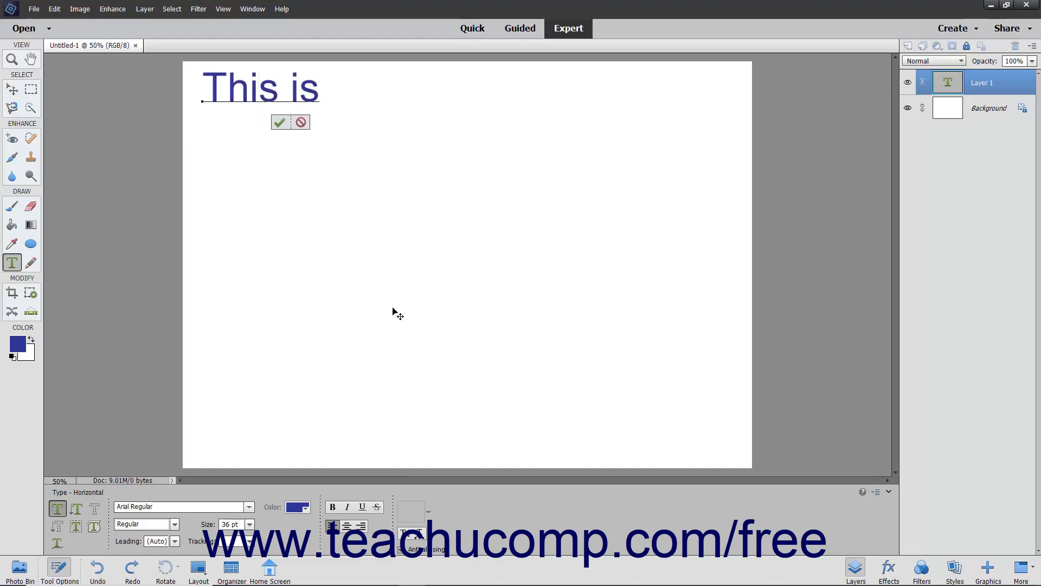
text( some point)
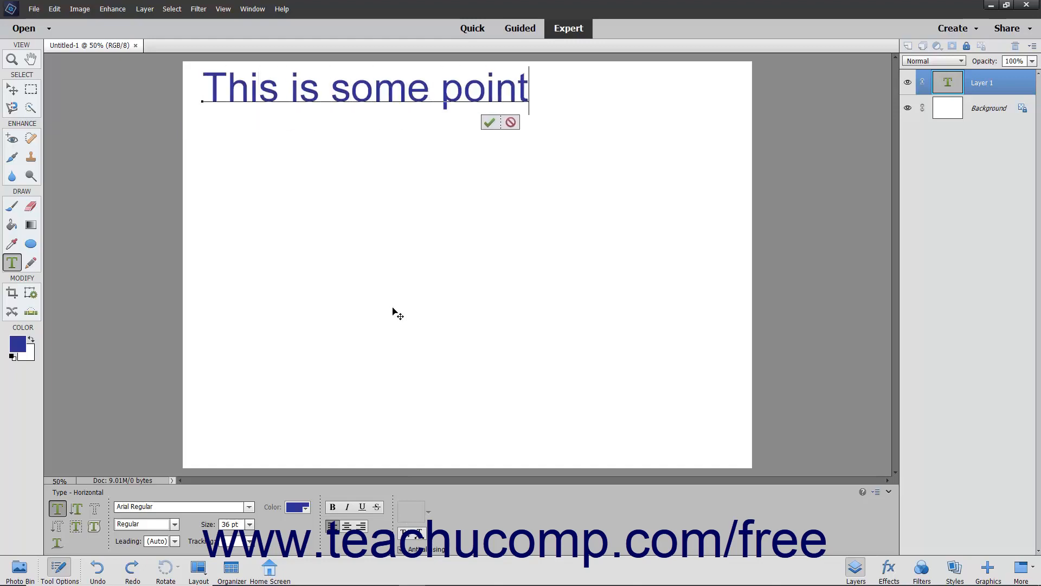
text( text.)
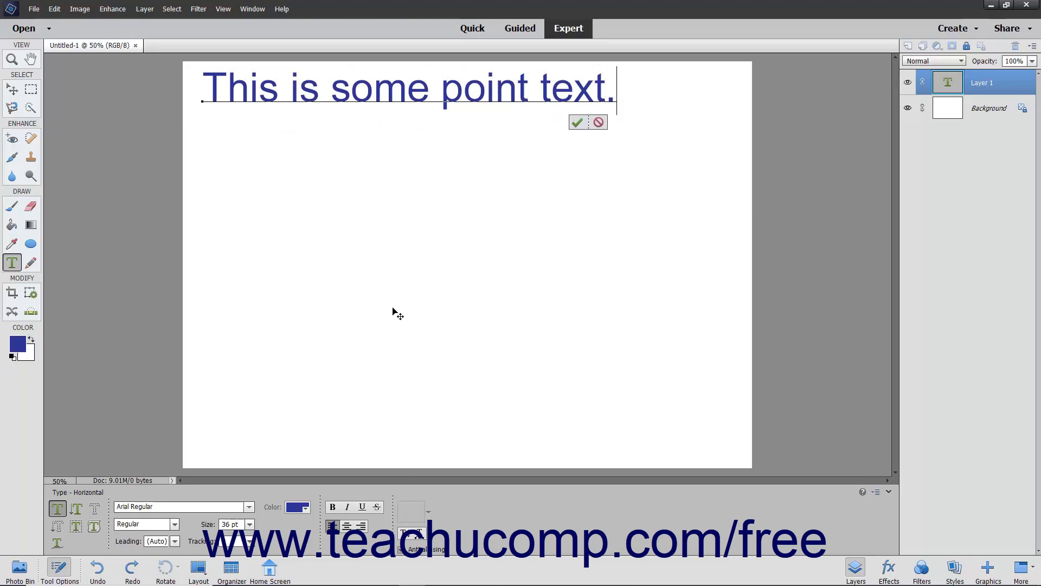
key(Return)
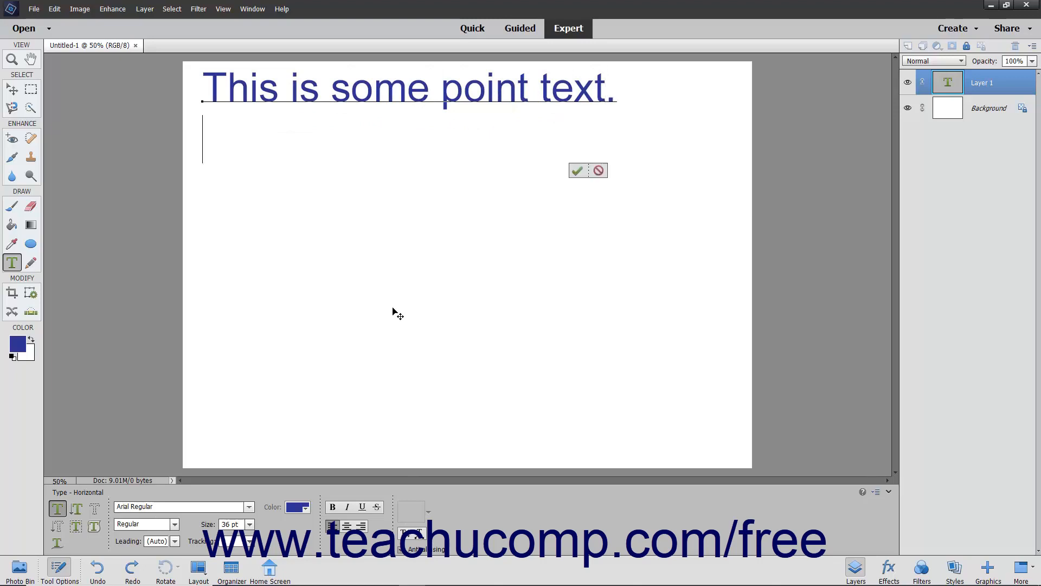
text(This is a se)
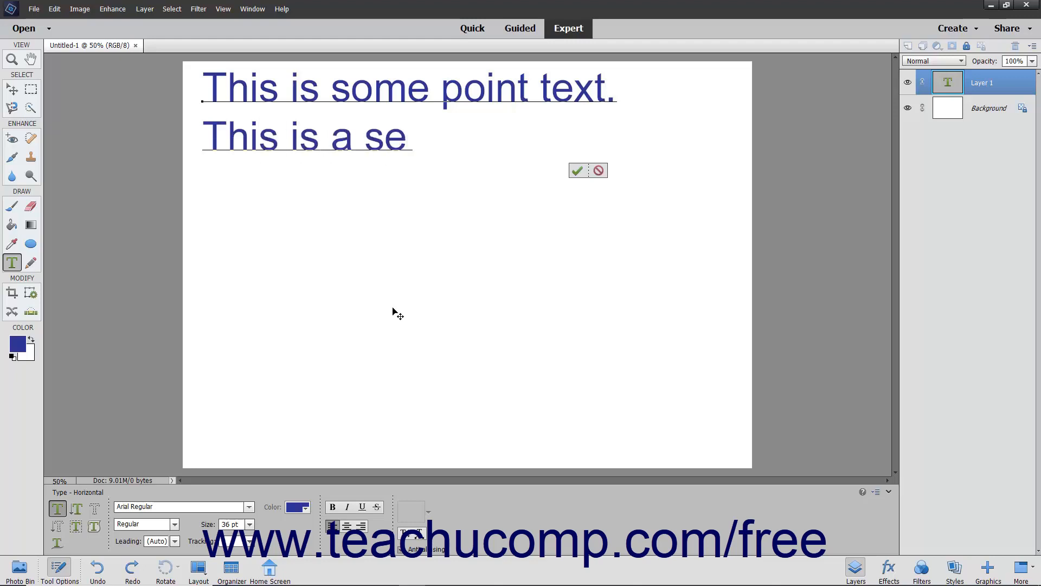
text(cond line of text.)
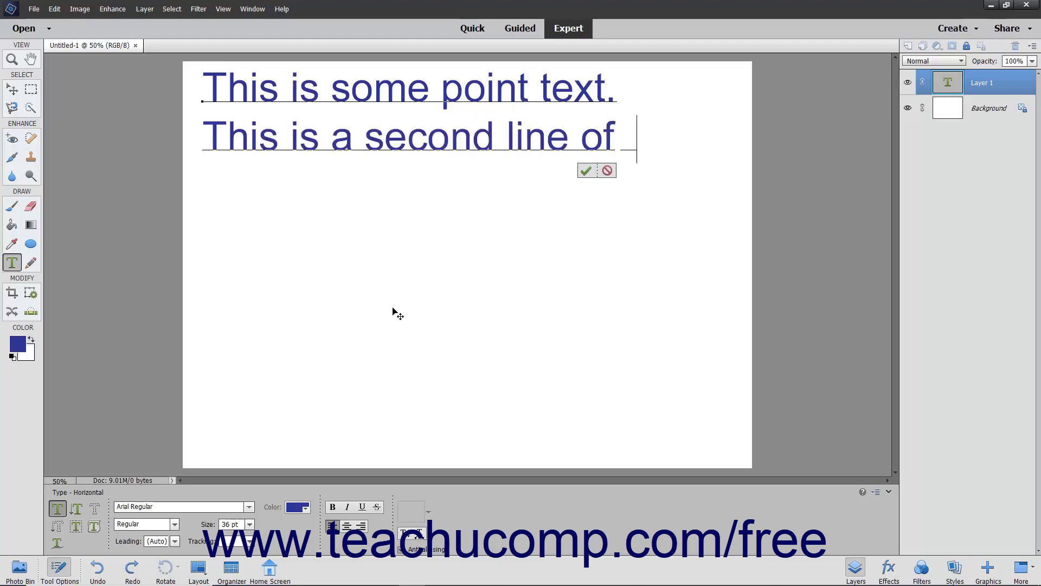
key(Return)
text(This )
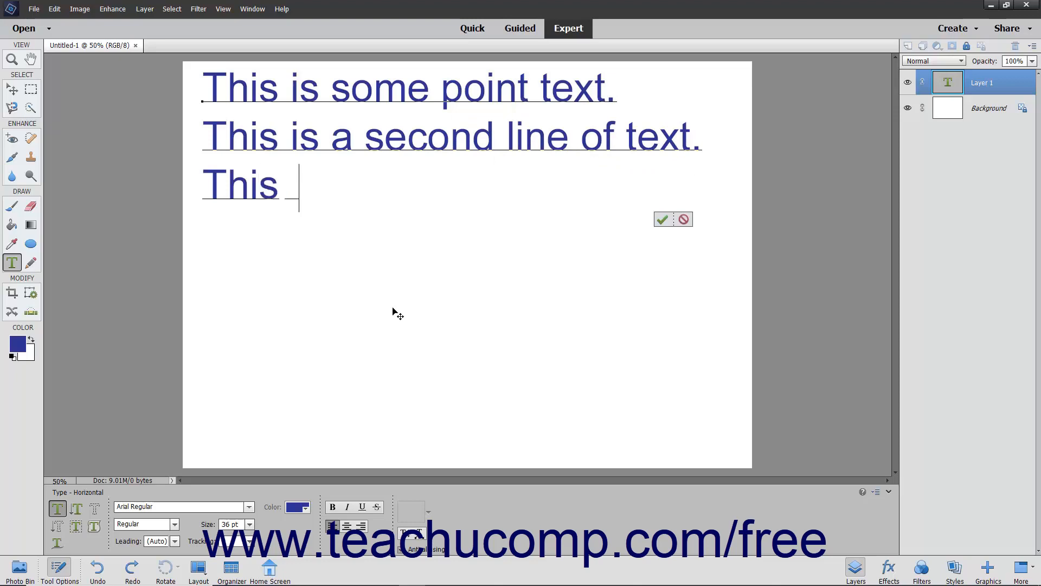
text(is yet more text.)
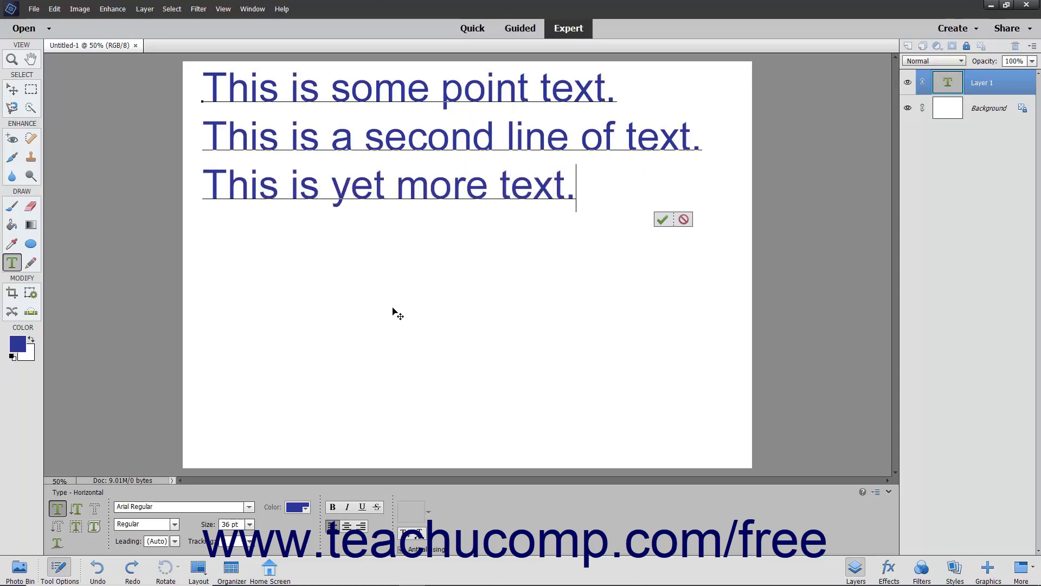
click(662, 219)
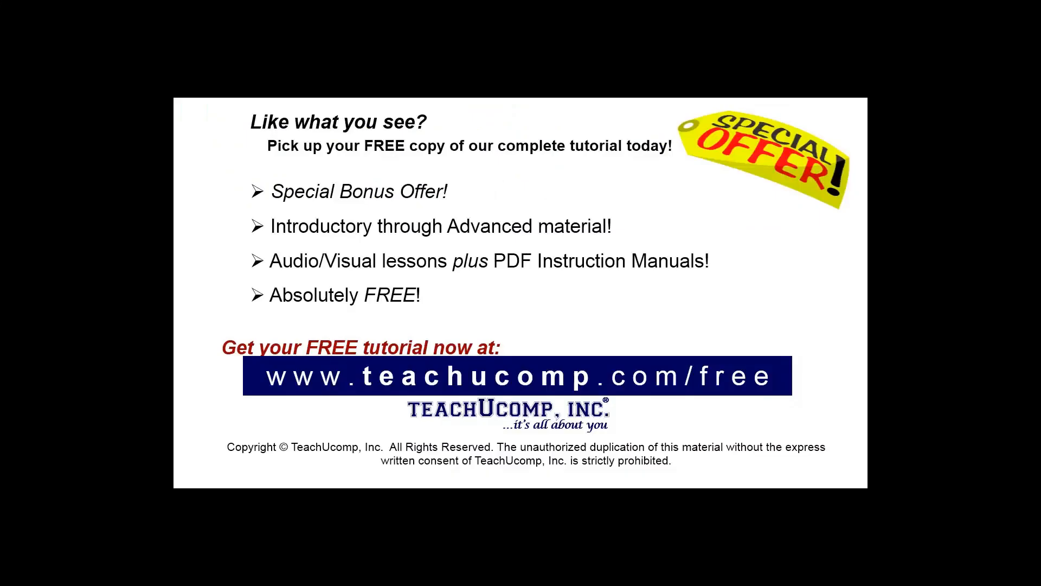